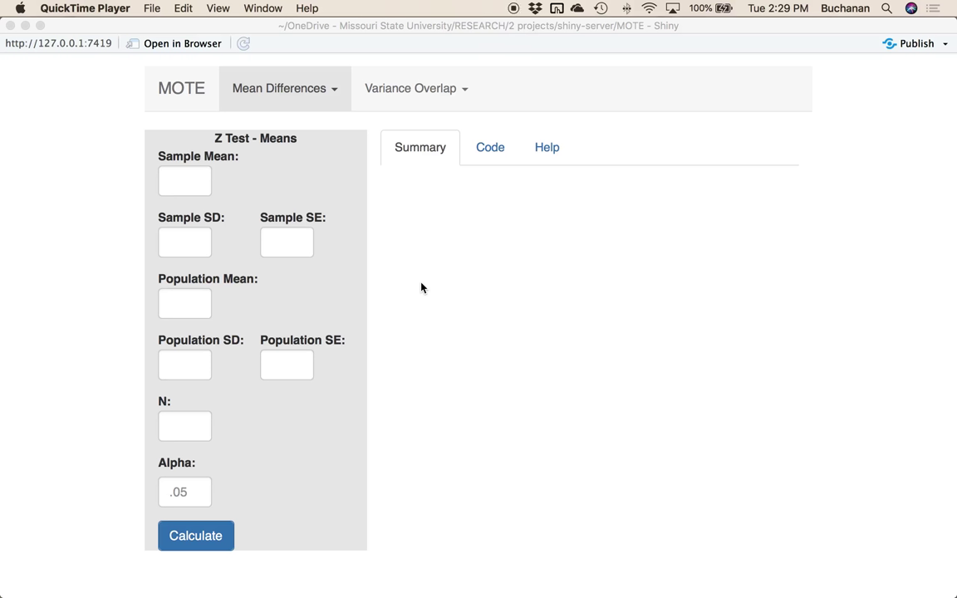
Switch MOTE to the d to r – Independent t calculator and bring up the JASP t-test output
click(432, 92)
click(435, 93)
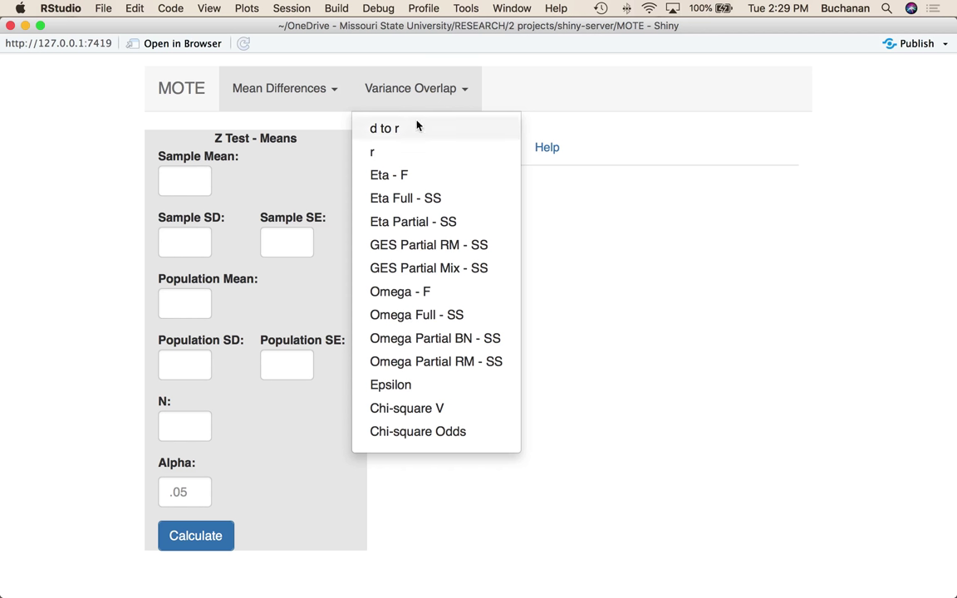
click(418, 124)
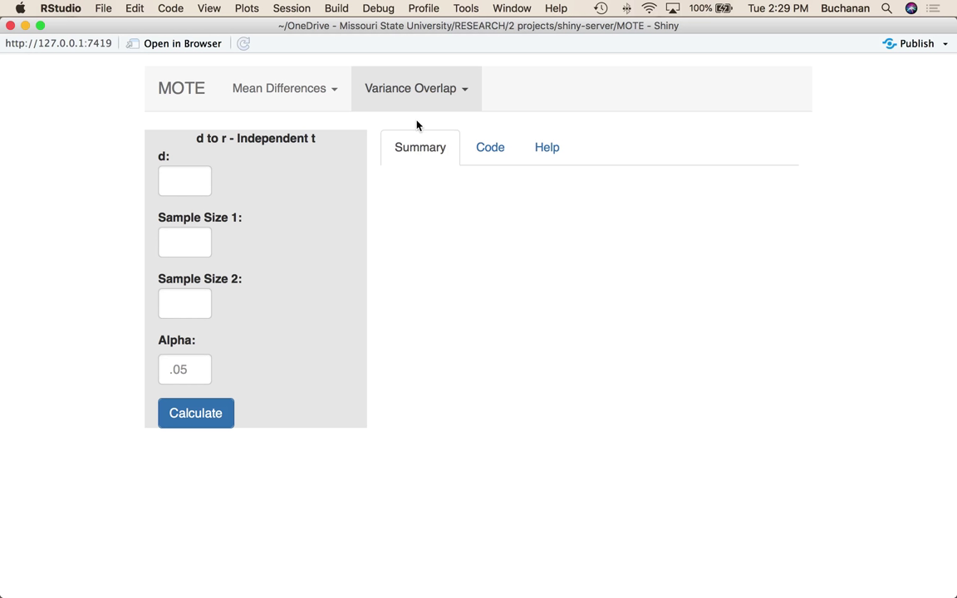
click(654, 575)
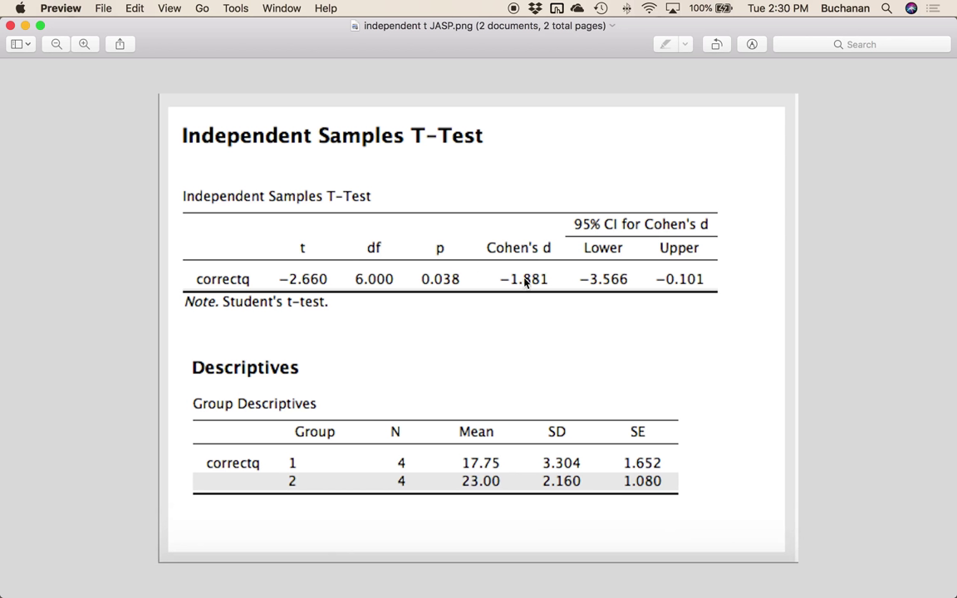
Mark Cohen's d of −1.881 and the group sizes of 4 in the JASP output
drag(474, 221, 571, 304)
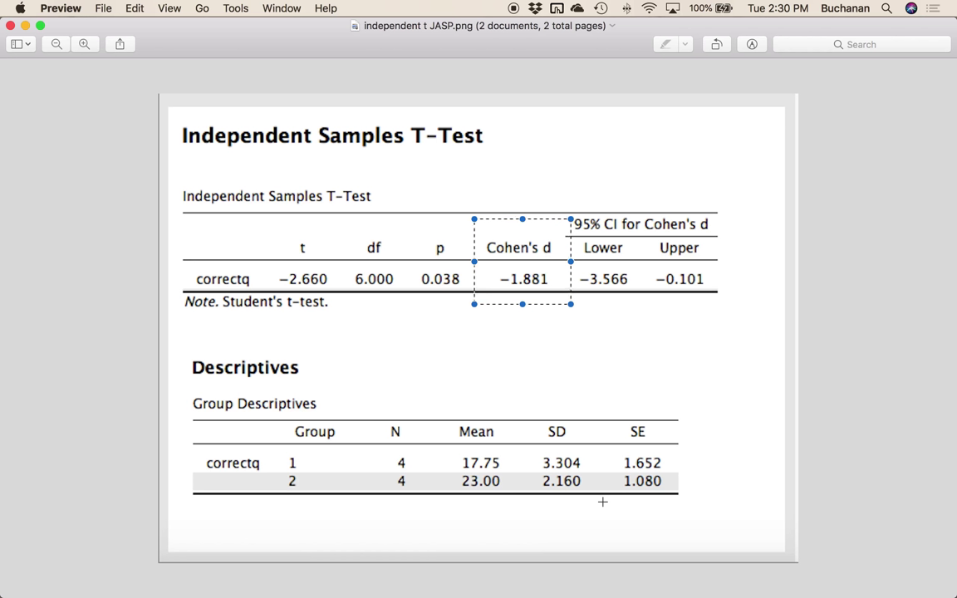
mouse_move(732, 573)
drag(378, 408, 435, 528)
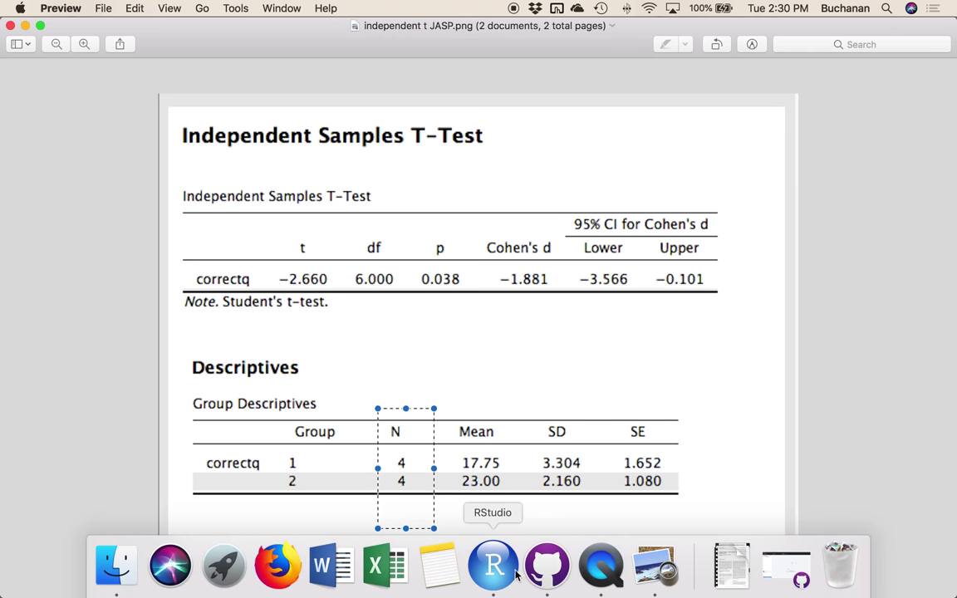
Enter d = -1.88, group sizes 4 and 4, alpha .05, and calculate r = -.68
click(494, 566)
click(185, 181)
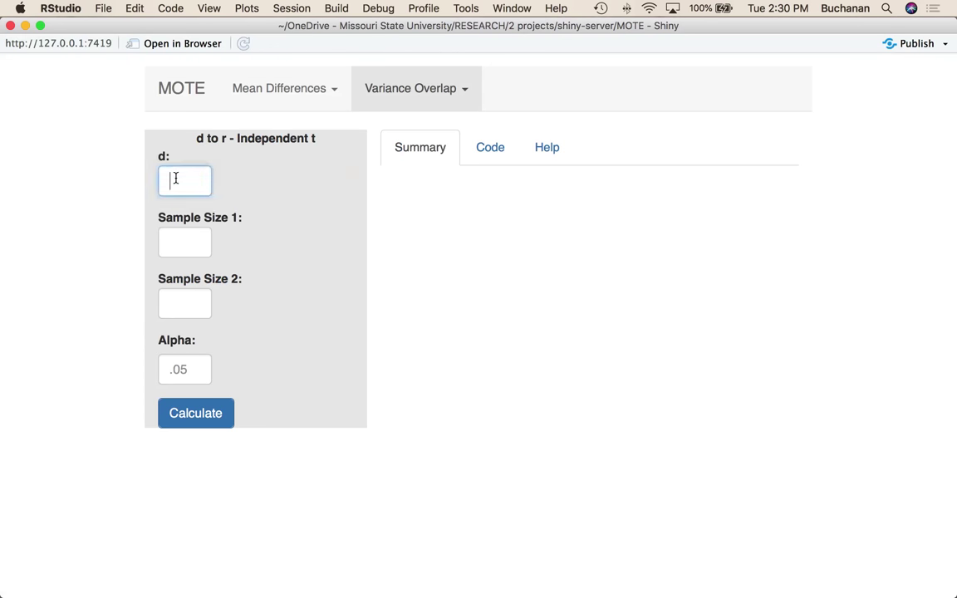
text(-1.88)
key(Tab)
text(4)
key(Tab)
text(4)
key(Tab)
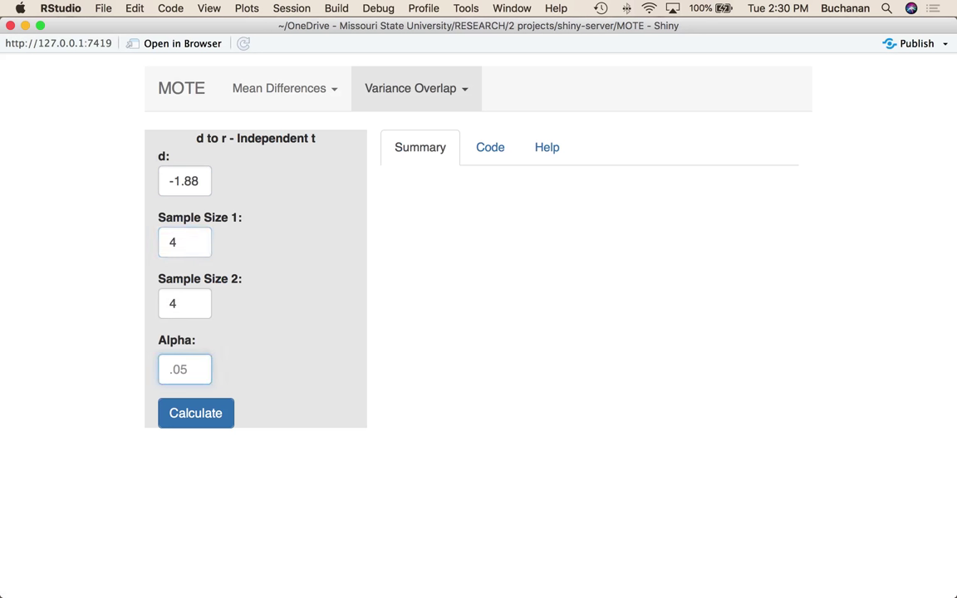
text(.05)
click(189, 419)
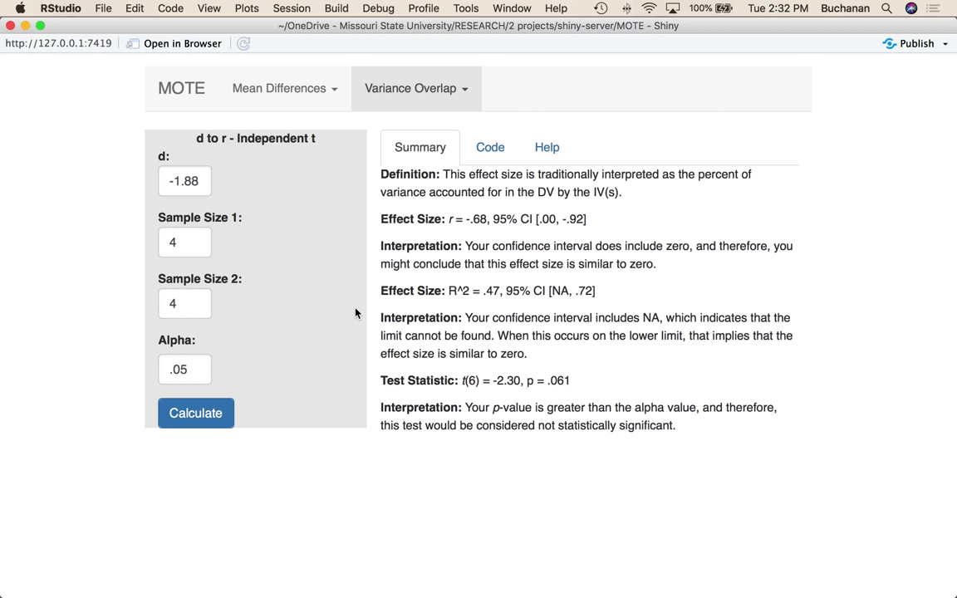
Review the d to r Code tab, then switch MOTE to the r – Correlation calculator
click(500, 157)
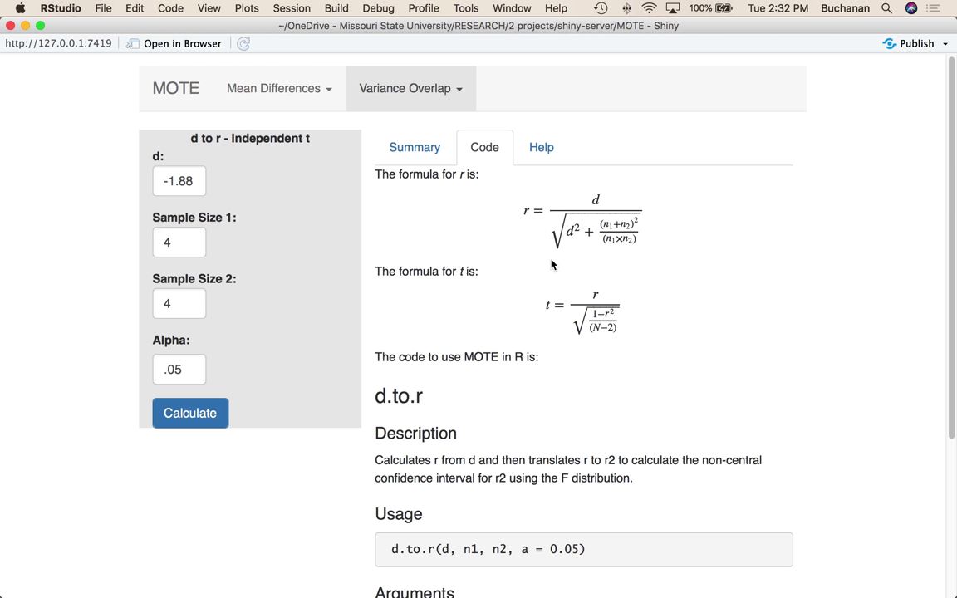
click(376, 83)
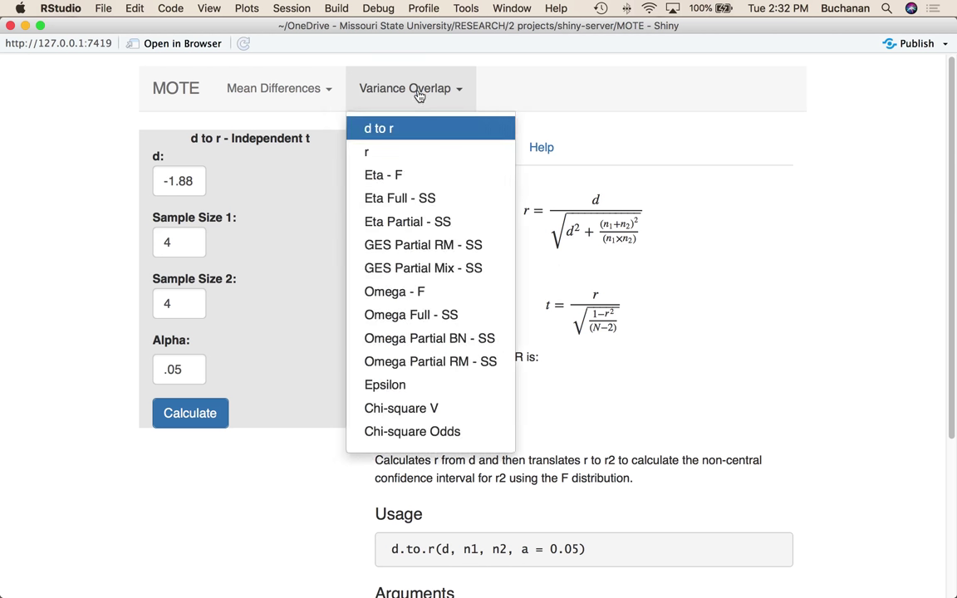
click(392, 150)
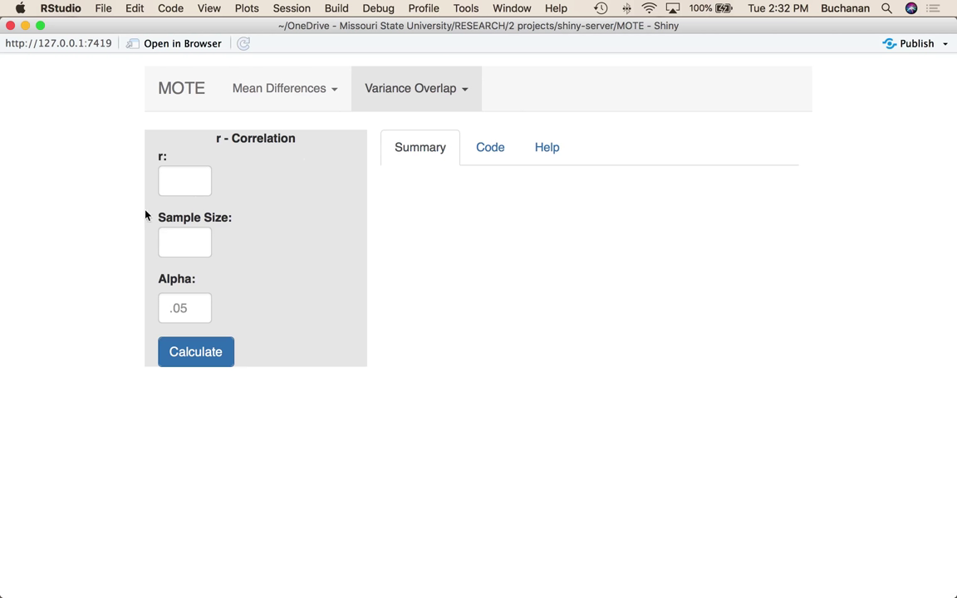
Clear the N selection and mark the .183 feminine–sympathy correlation in the SPSS output
click(654, 582)
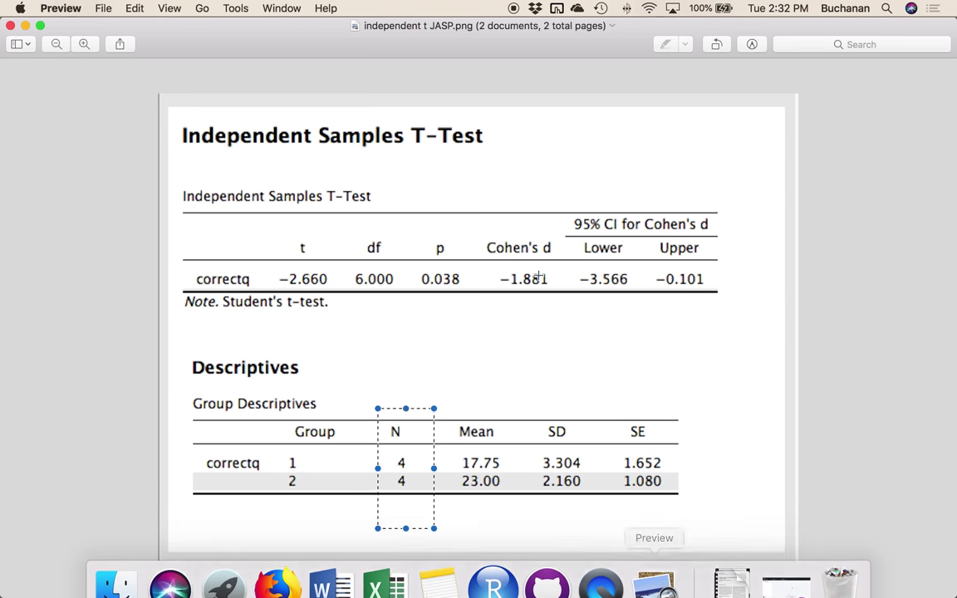
click(49, 165)
key(Down)
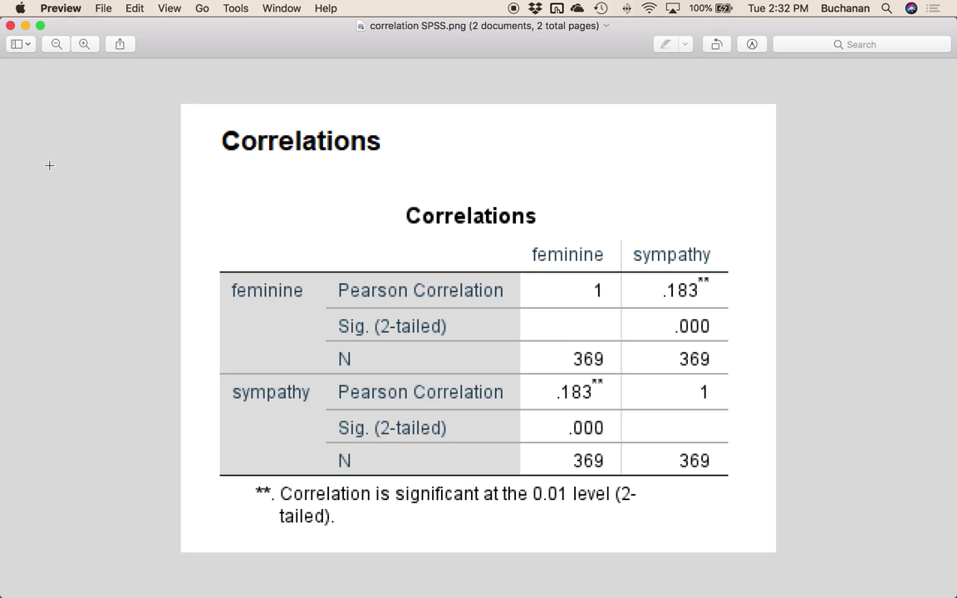
drag(619, 239, 743, 314)
mouse_move(601, 581)
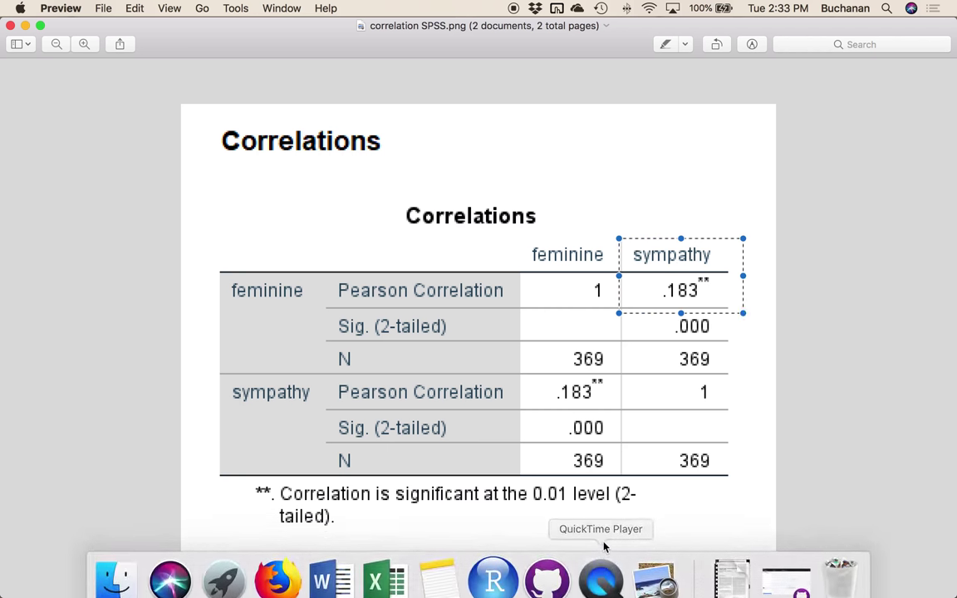
Enter r = .183 and mark the sample size of 369 in the SPSS output
click(493, 584)
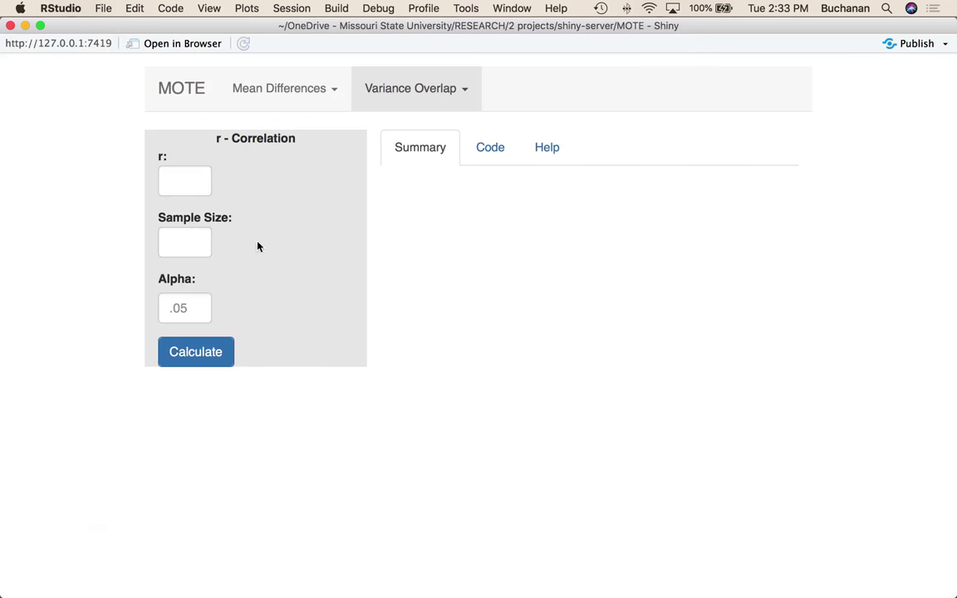
click(182, 179)
text(.1)
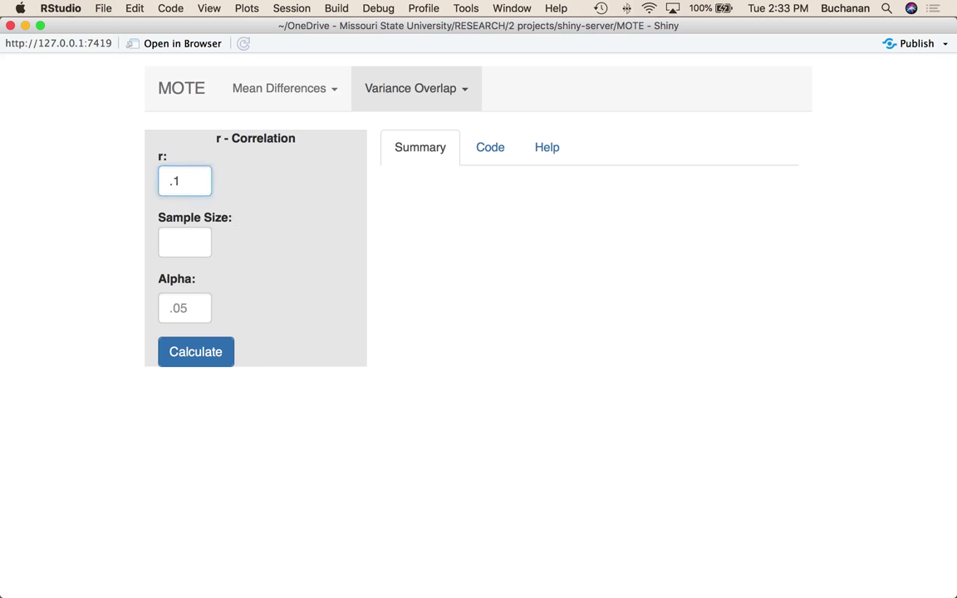
text(83)
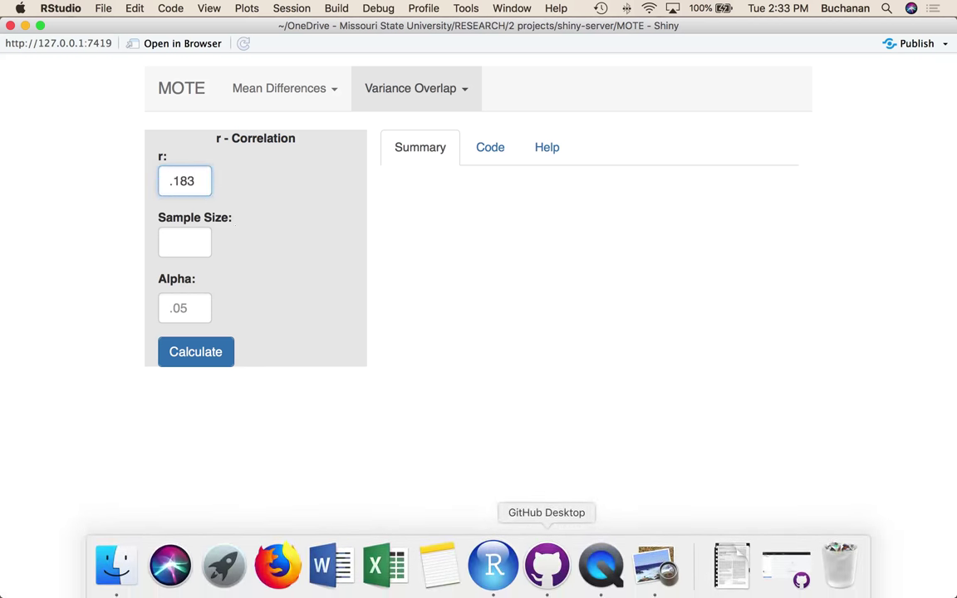
click(654, 566)
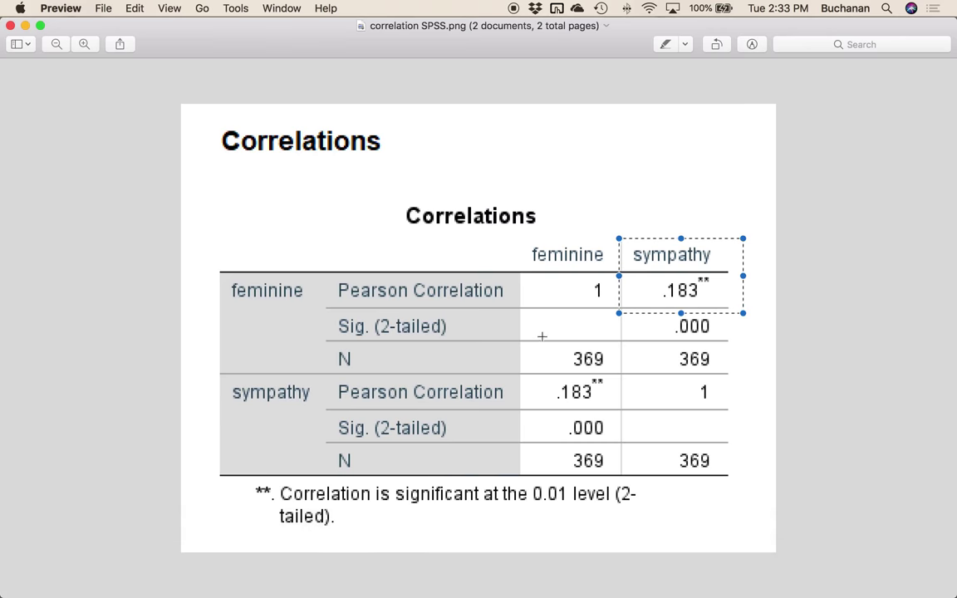
drag(541, 335, 625, 377)
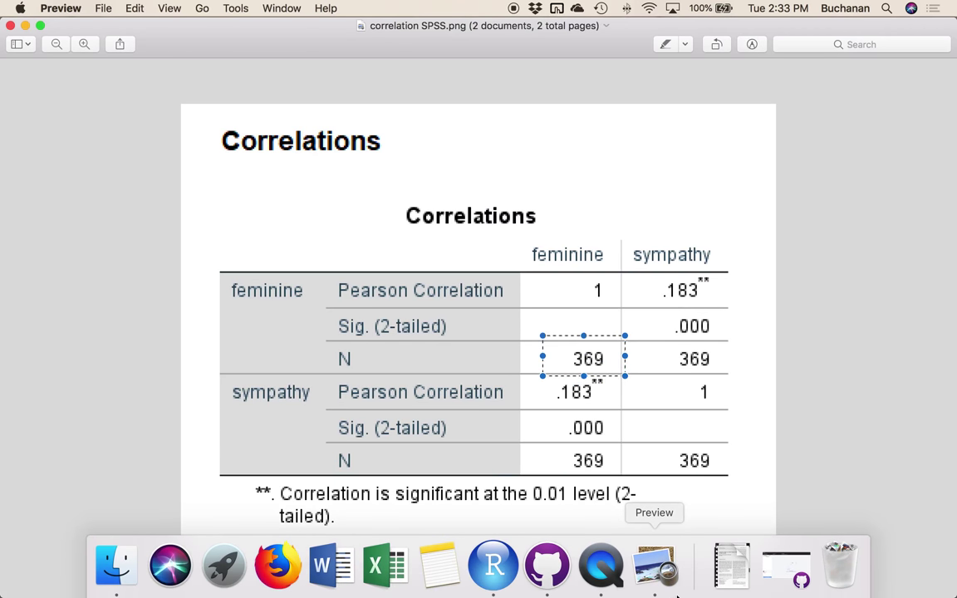
Enter sample size 369 with alpha .01 and calculate the correlation effect sizes
click(492, 586)
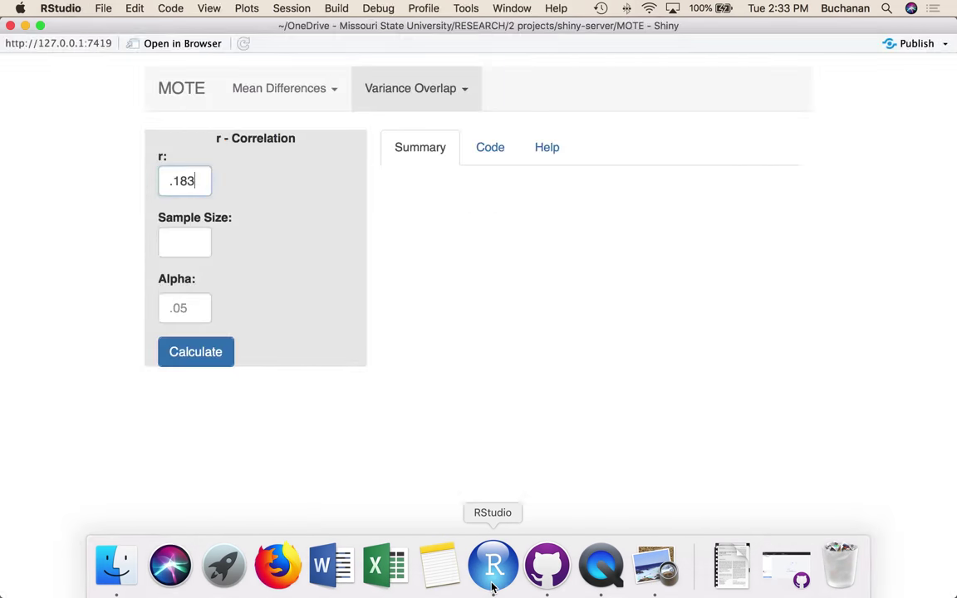
click(171, 241)
text(369)
key(Tab)
text(.05)
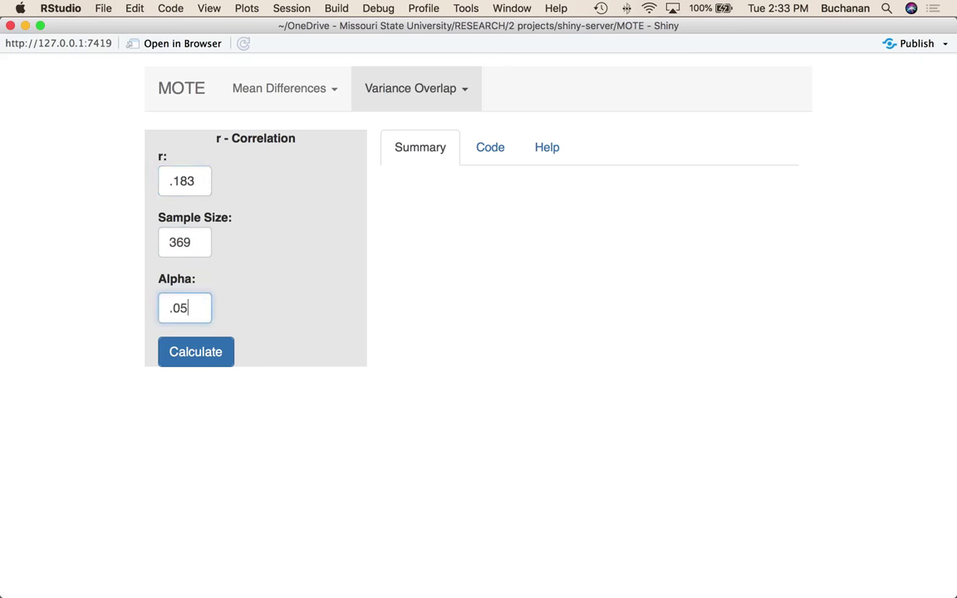
key(BackSpace)
text(1)
click(192, 356)
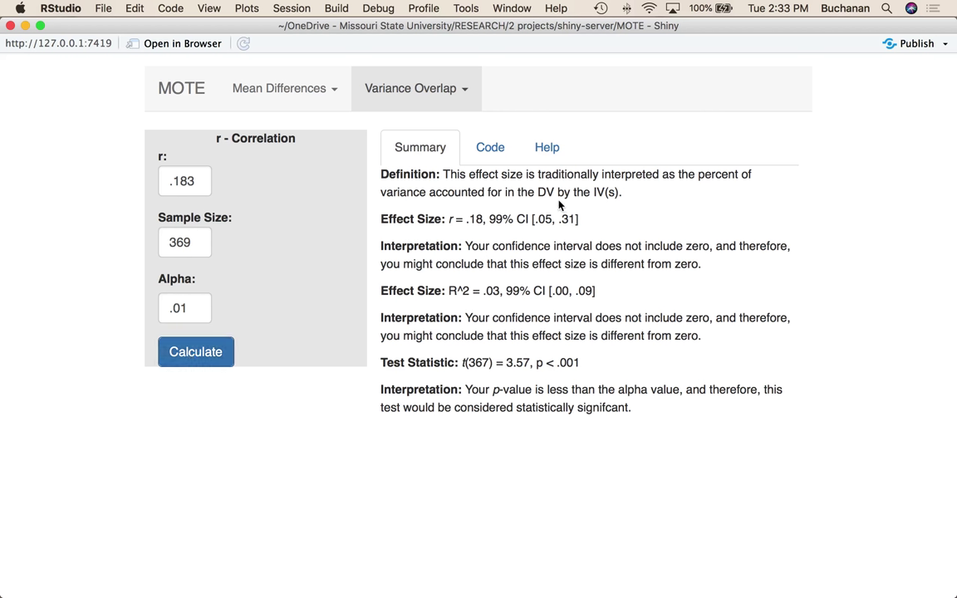
Highlight the R^2 lower limit of .00 and its significance interpretation in the results
double_click(563, 291)
drag(545, 317, 712, 341)
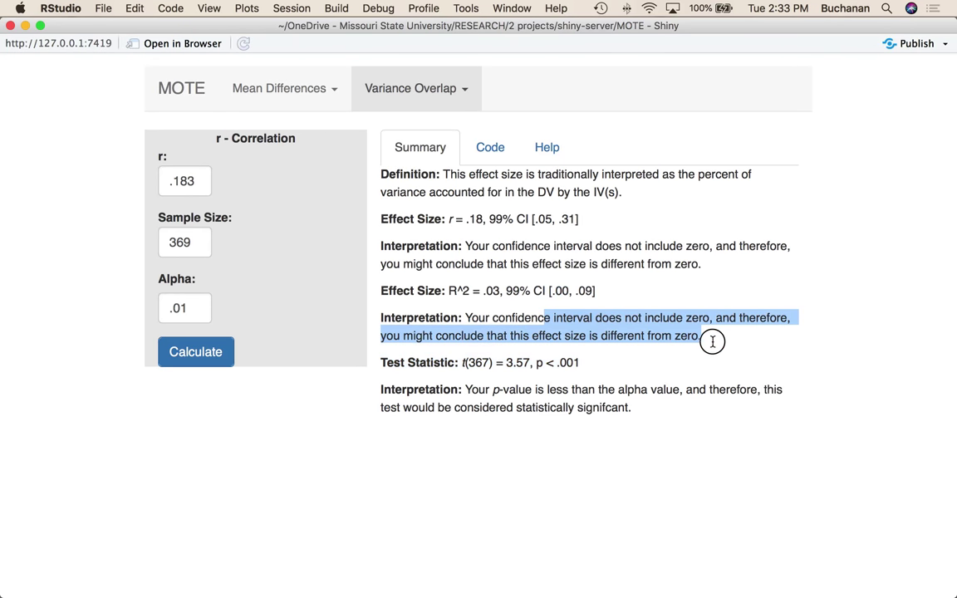
click(565, 290)
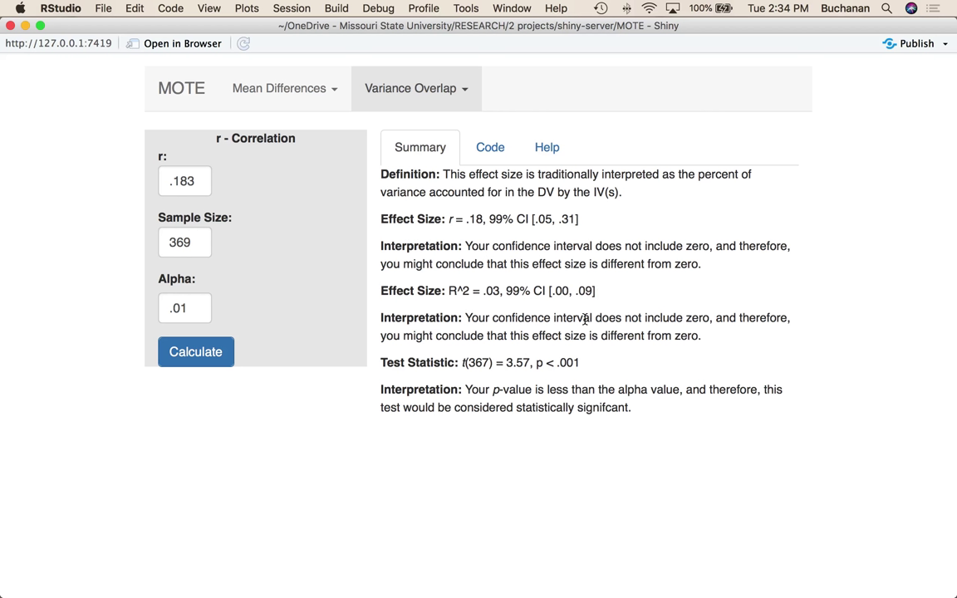
click(490, 148)
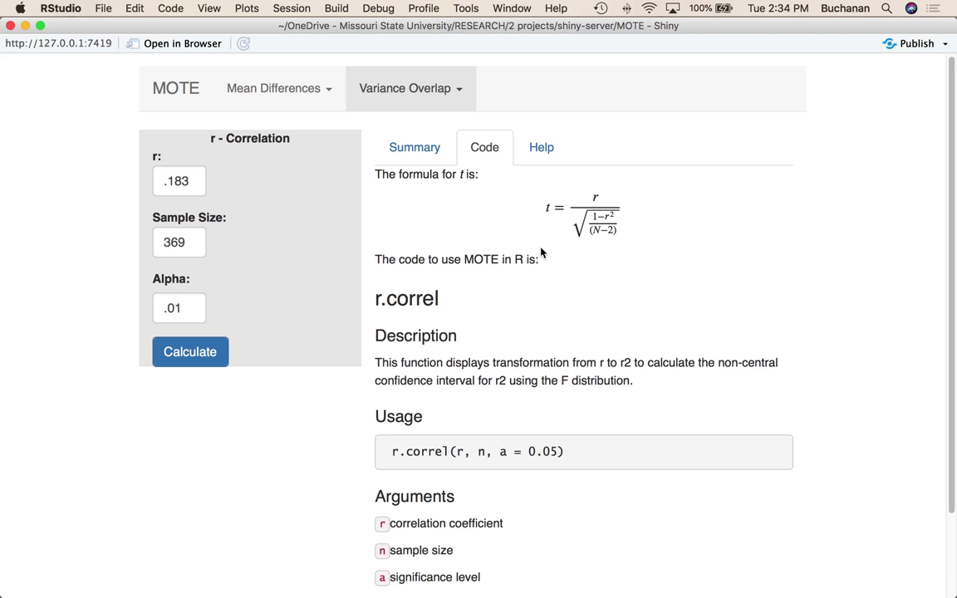
click(410, 143)
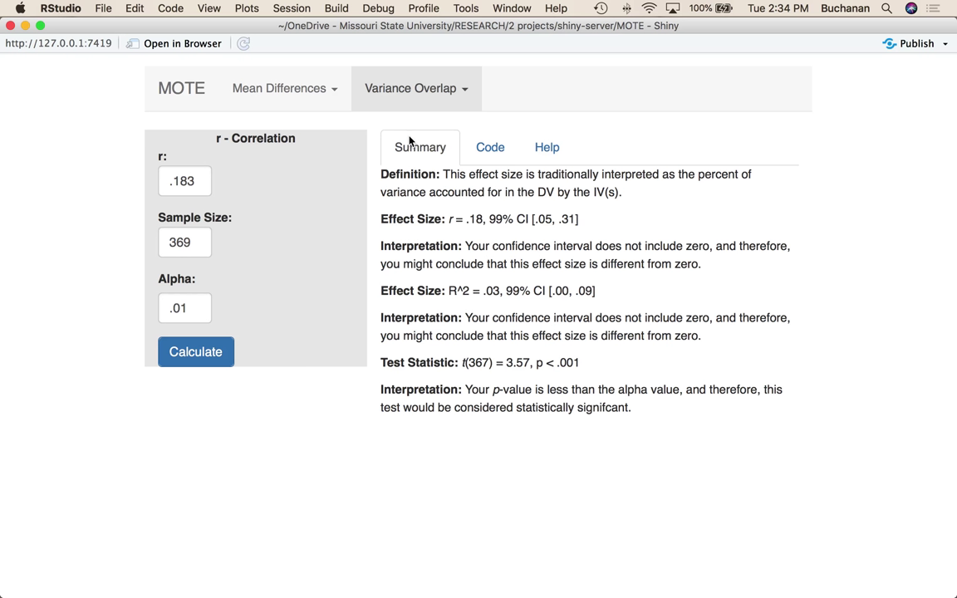